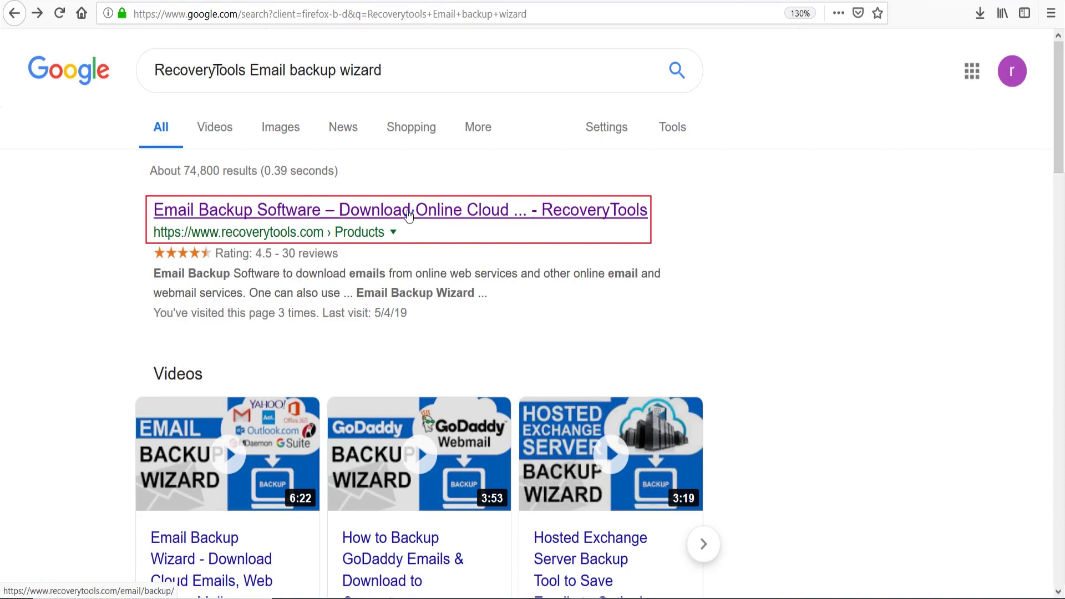
Open the RecoveryTools 'Email Backup Software' product page from the Google results
left_click(408, 215)
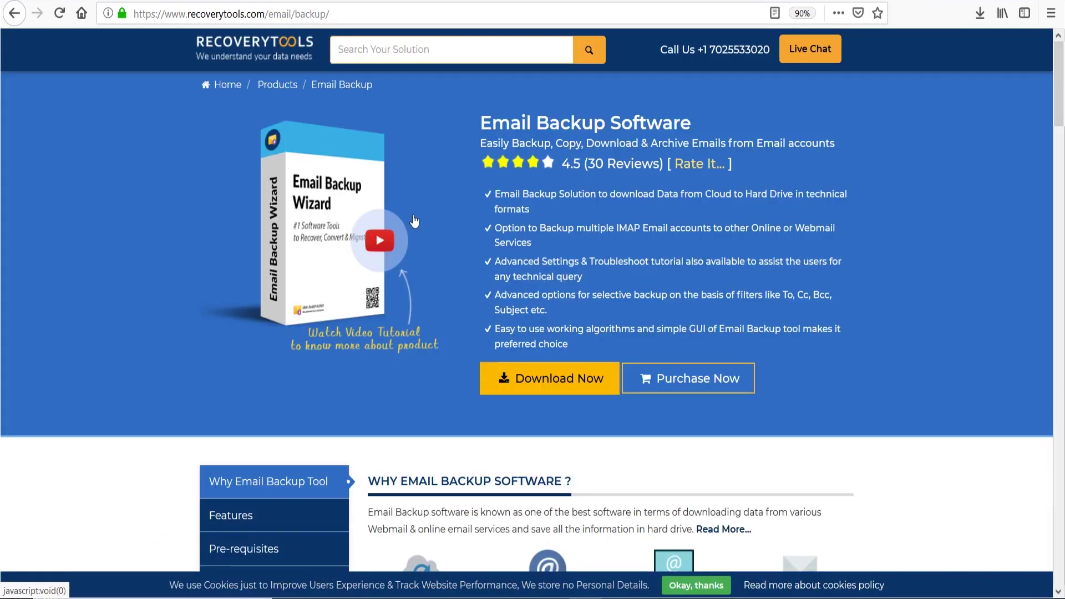
Download the setup-email-backup(5).exe installer from RecoveryTools and open it
left_click(538, 379)
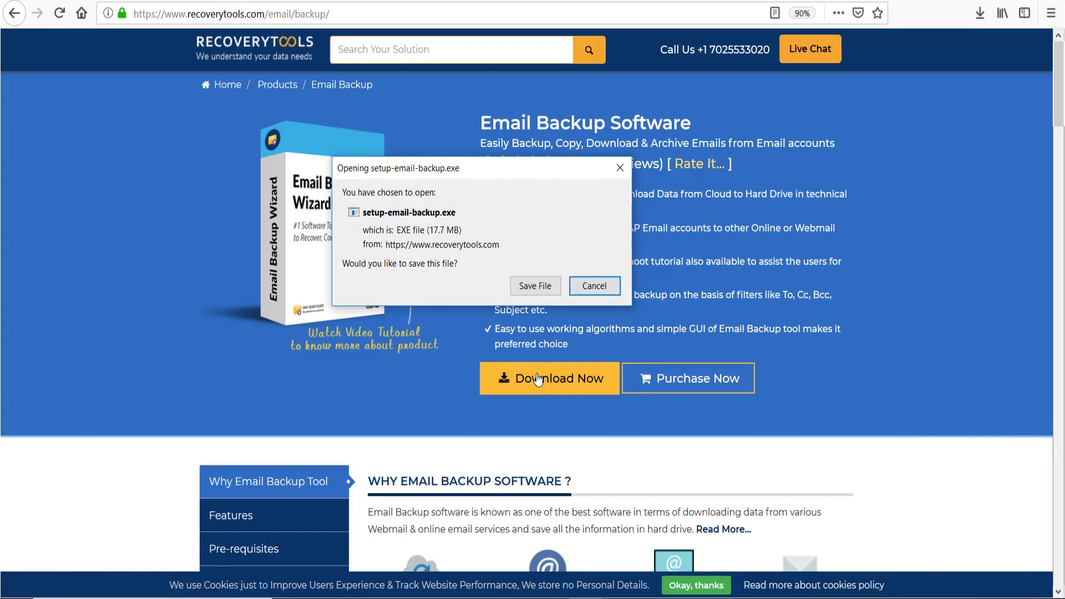
left_click(536, 286)
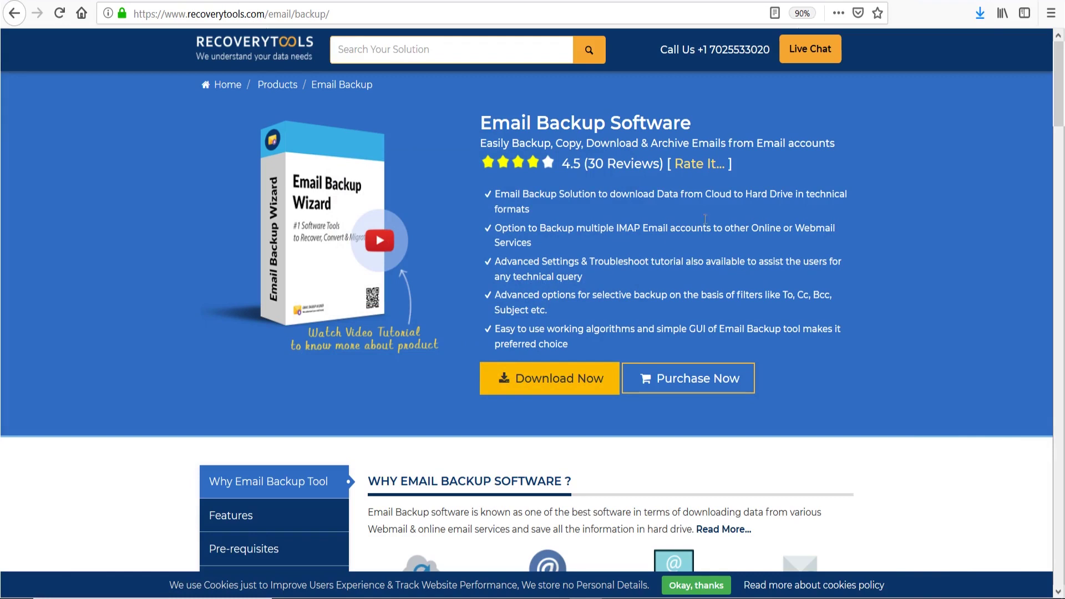
left_click(980, 13)
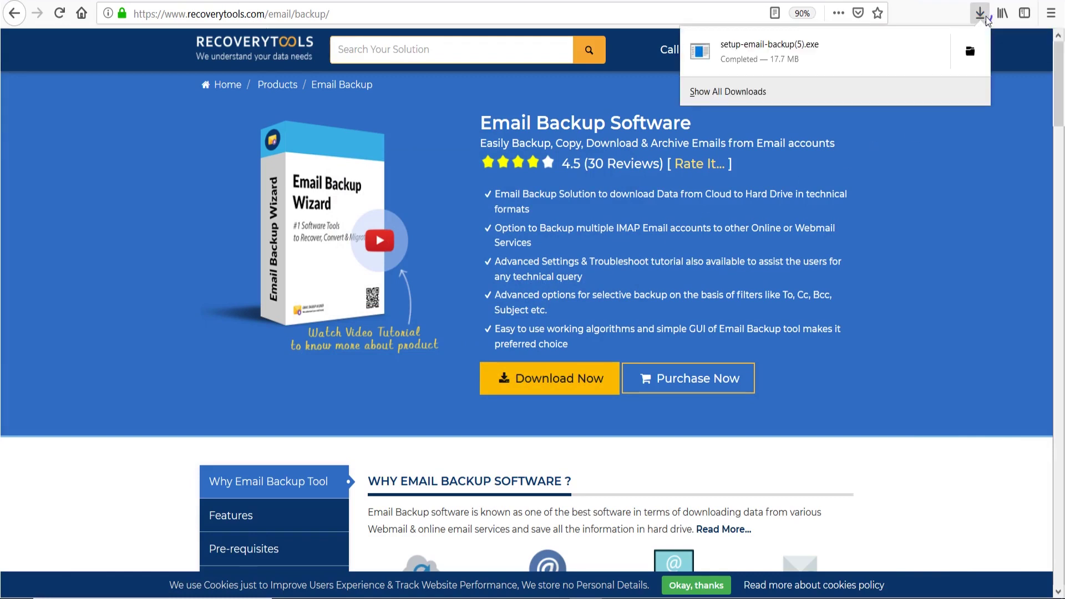
left_click(793, 59)
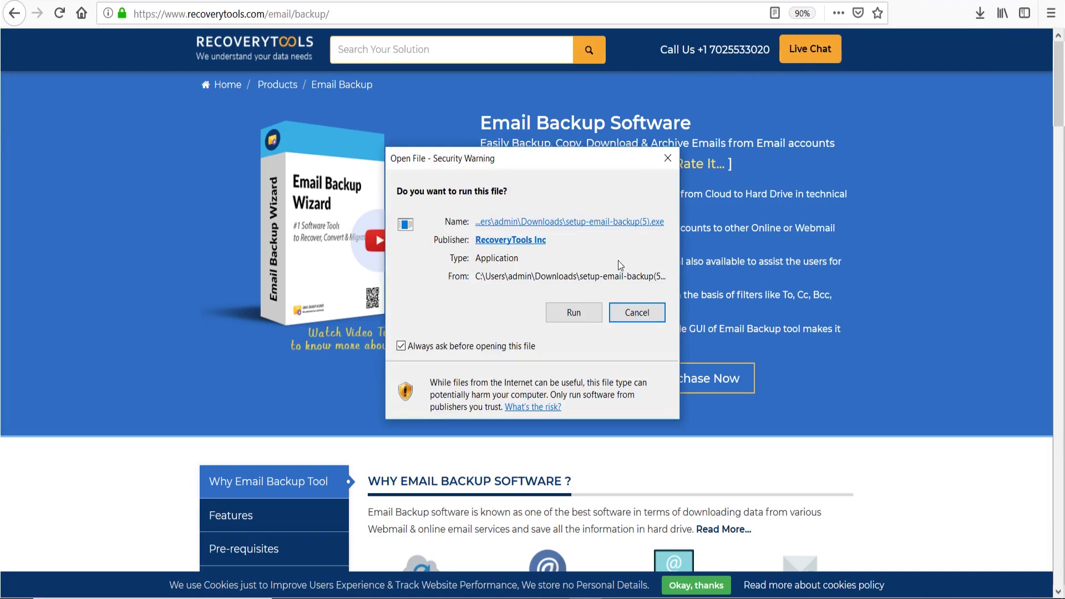
Install Email Backup Wizard with default language and location, accept the license, and launch it
left_click(597, 318)
left_click(558, 325)
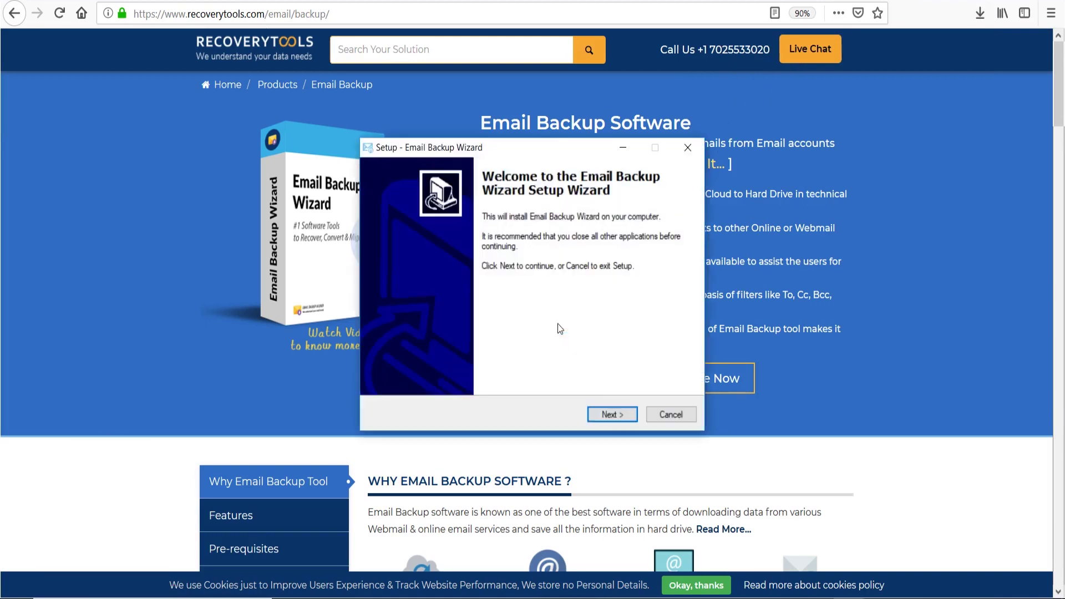
left_click(625, 416)
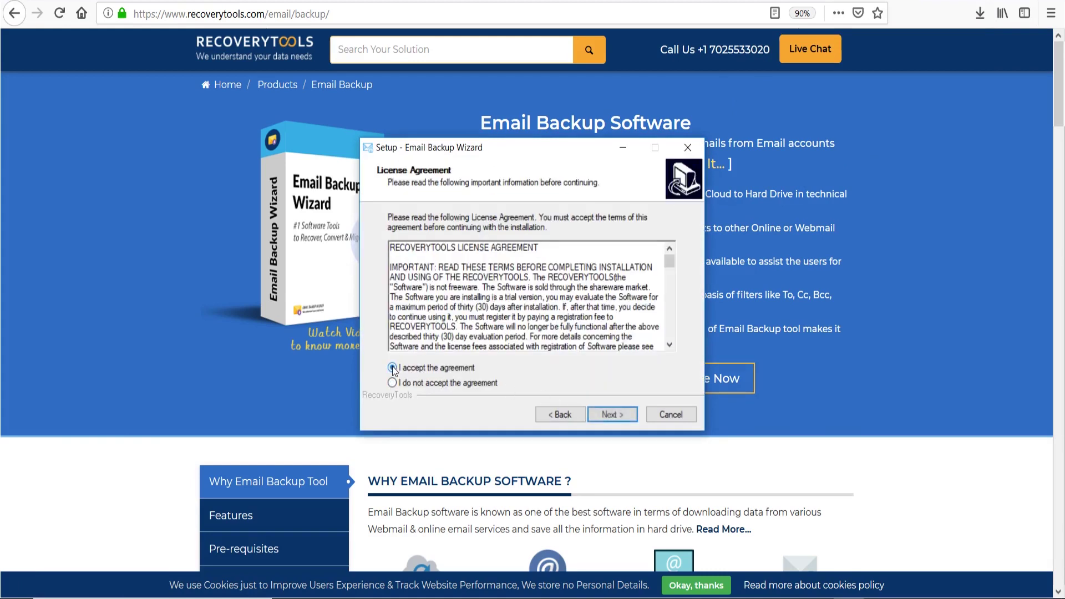
left_click(628, 418)
left_click(627, 418)
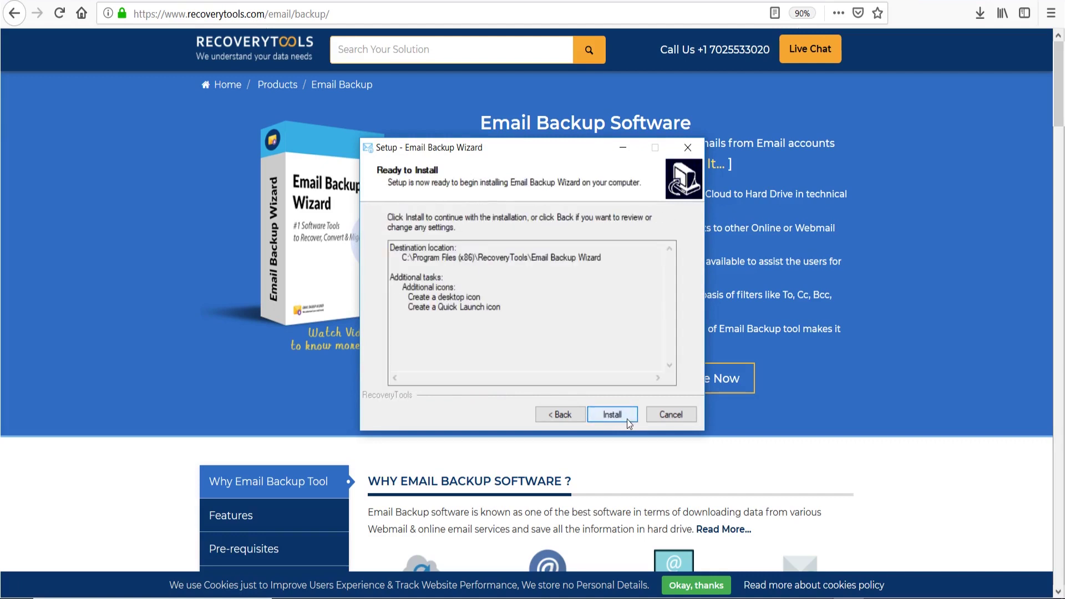
left_click(627, 418)
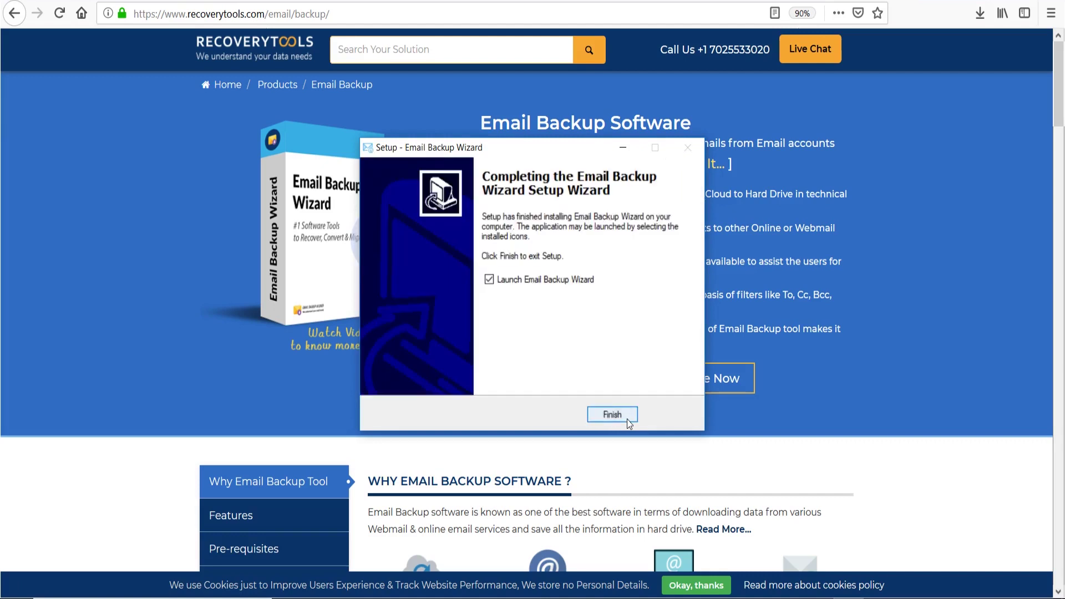
left_click(626, 418)
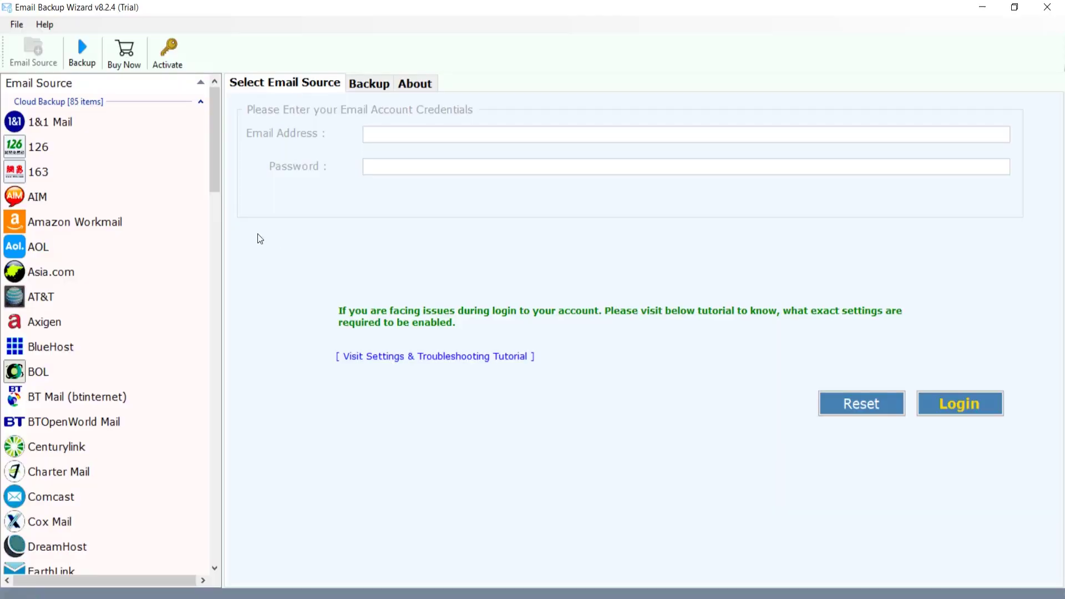
Pick Cox Mail from the Email Source list
left_click_drag(216, 169, 216, 238)
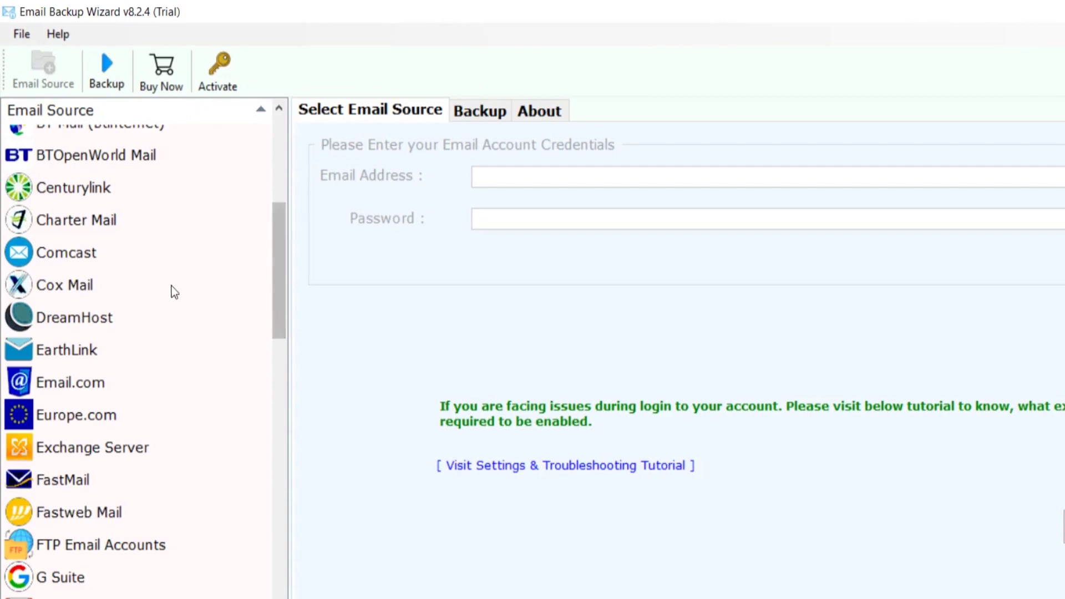
left_click(154, 285)
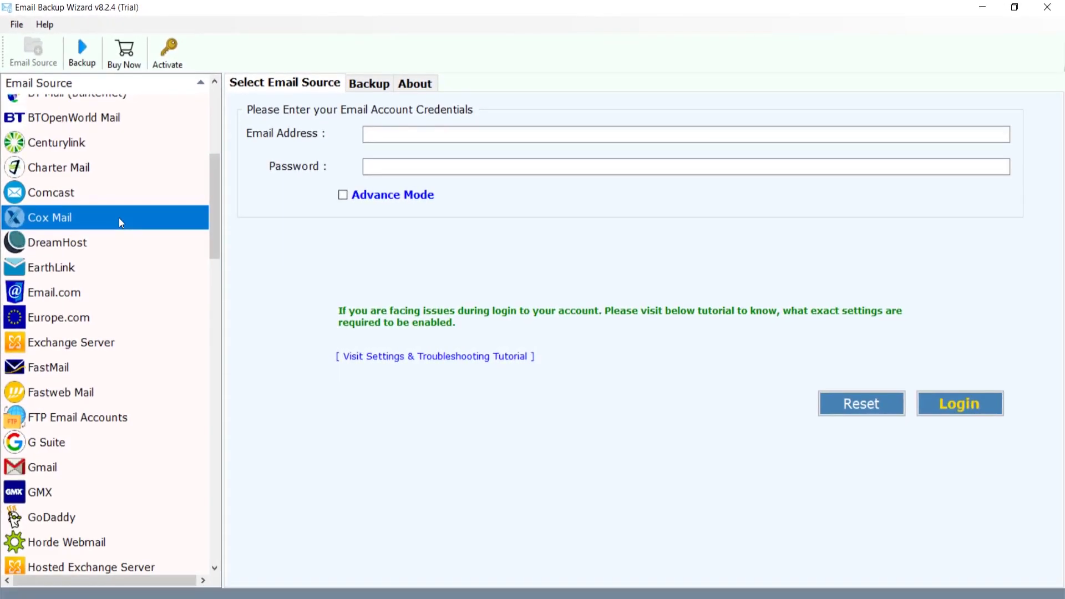
left_click(363, 135)
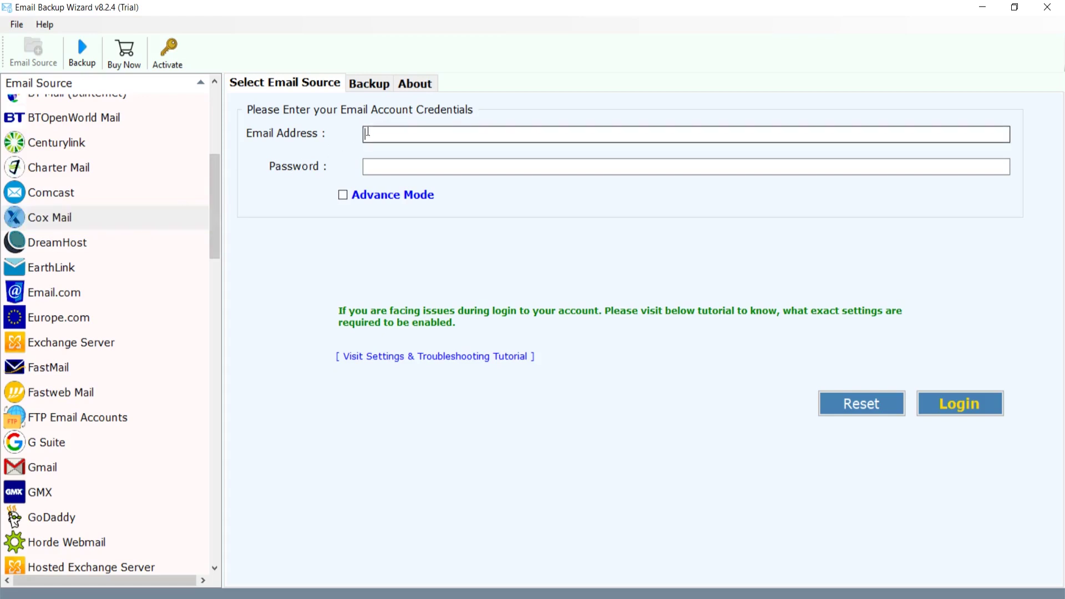
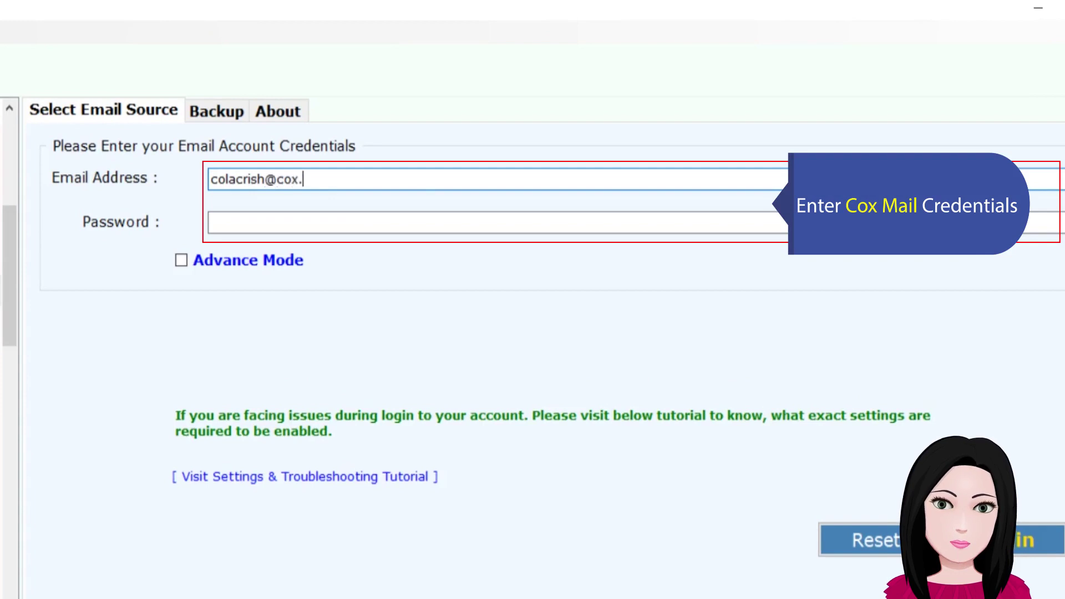
left_click(219, 224)
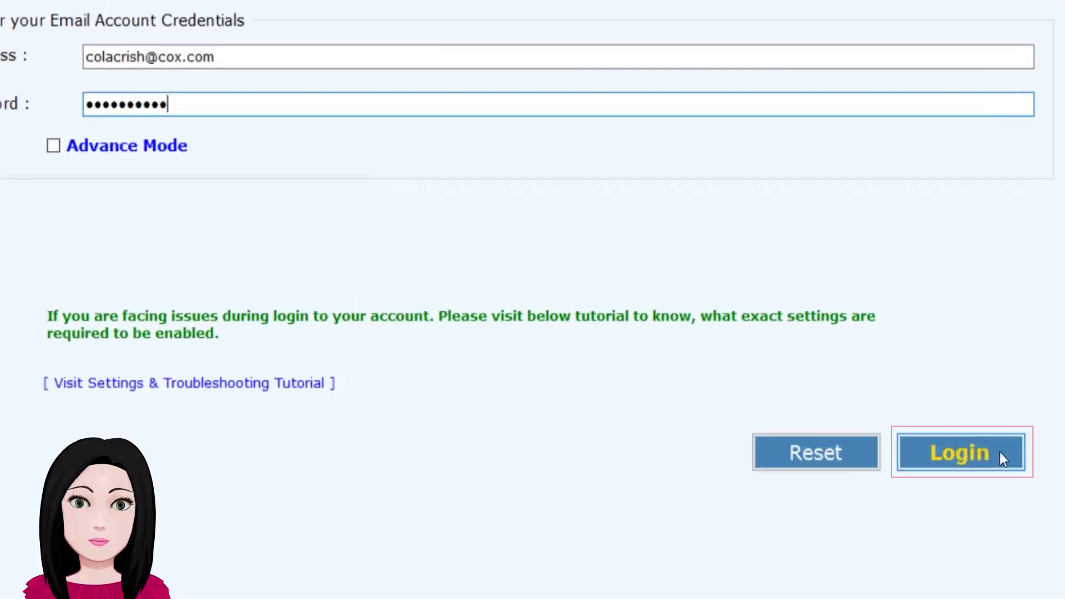
left_click(999, 452)
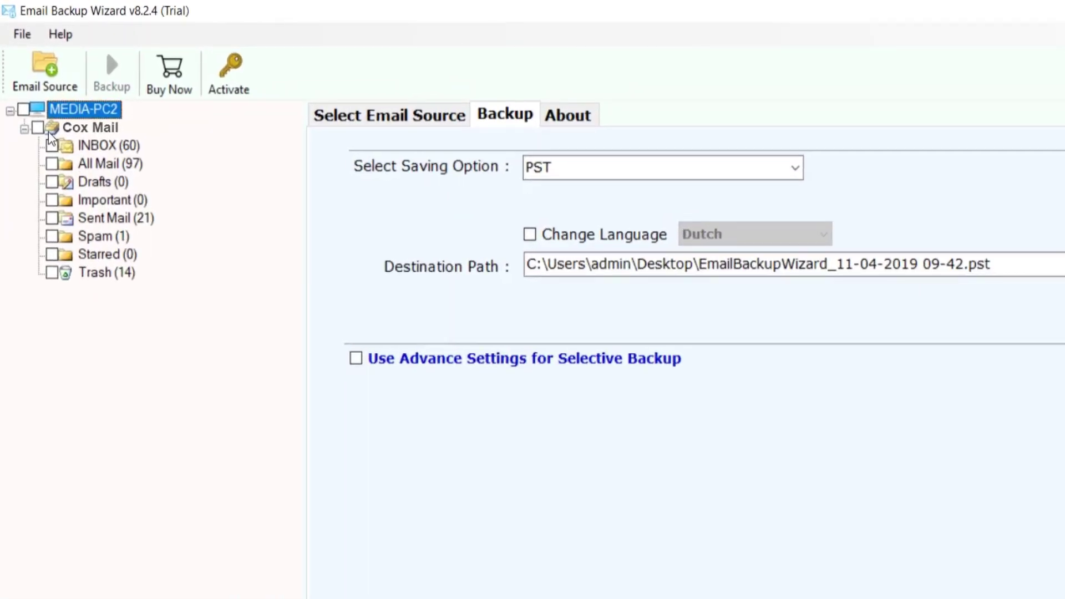
Select all Cox Mail folders, choose PST as the saving format, and enable Change Language with Dutch
left_click(37, 128)
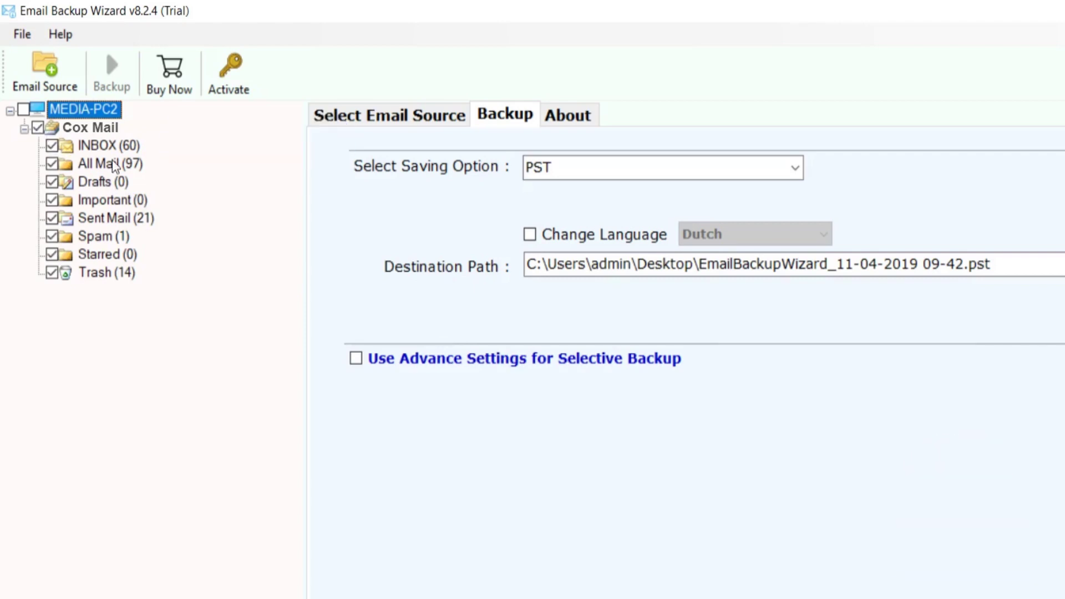
left_click(794, 169)
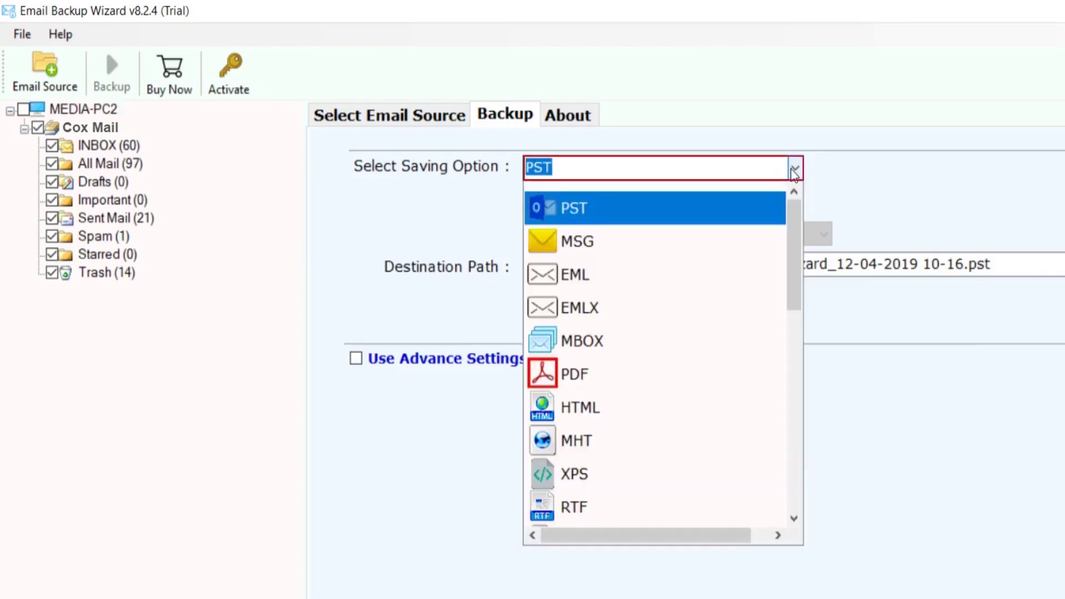
left_click(737, 215)
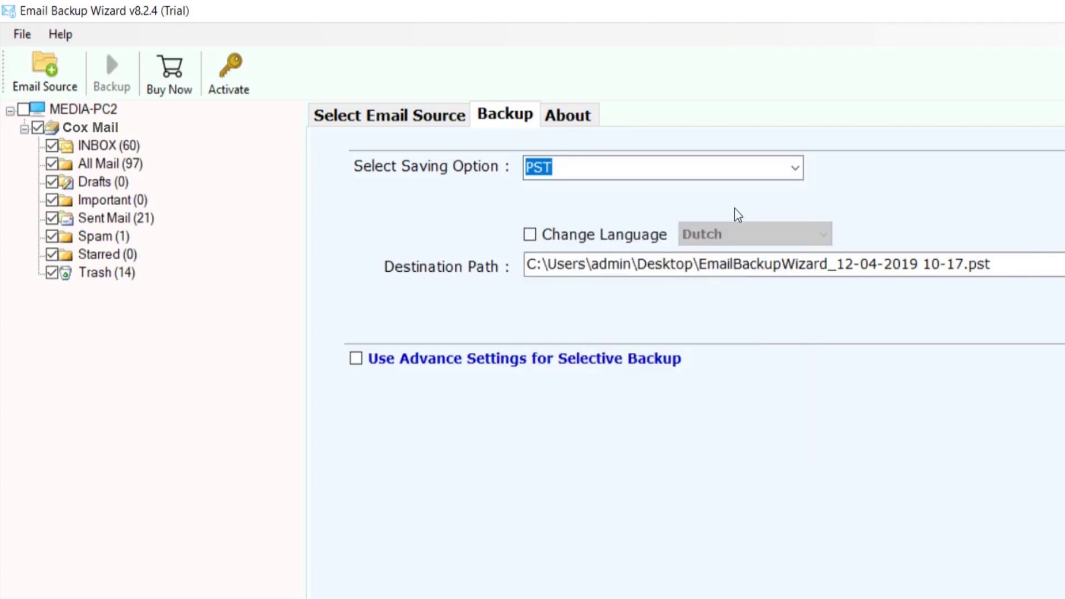
left_click(530, 235)
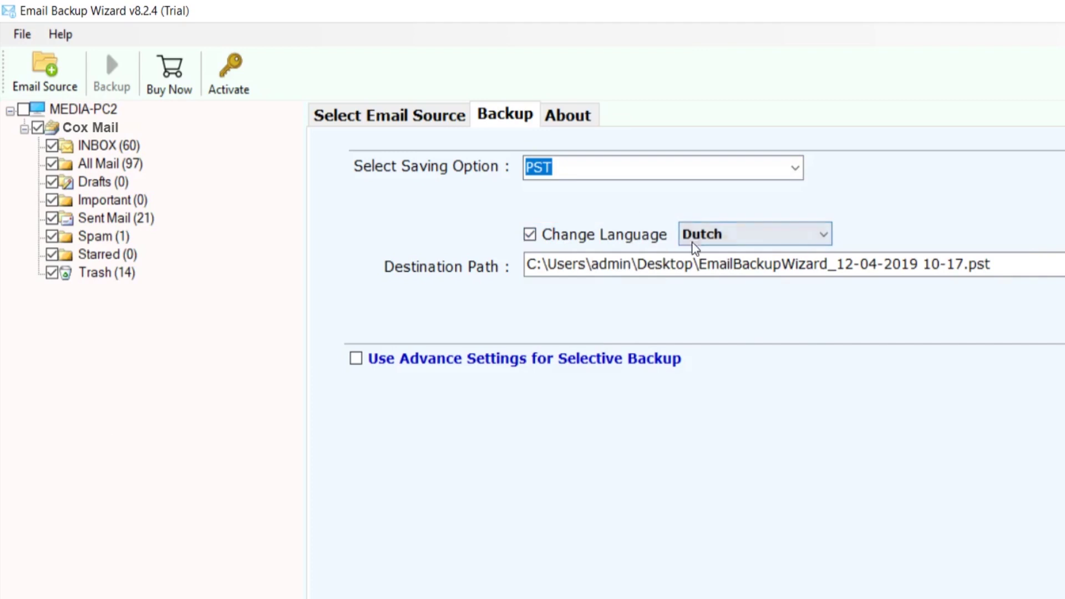
left_click(826, 240)
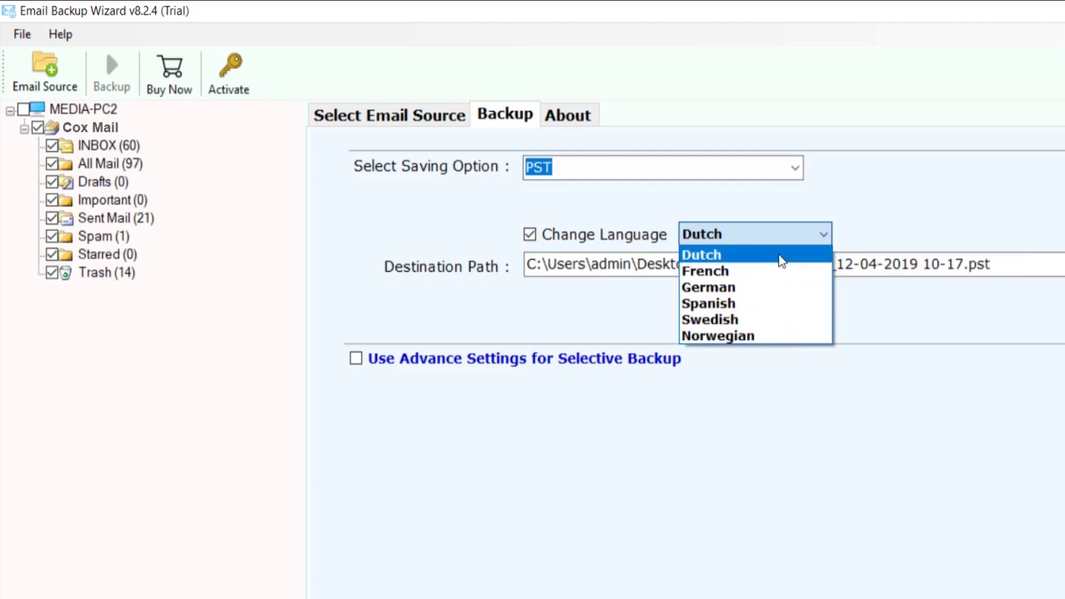
left_click(777, 256)
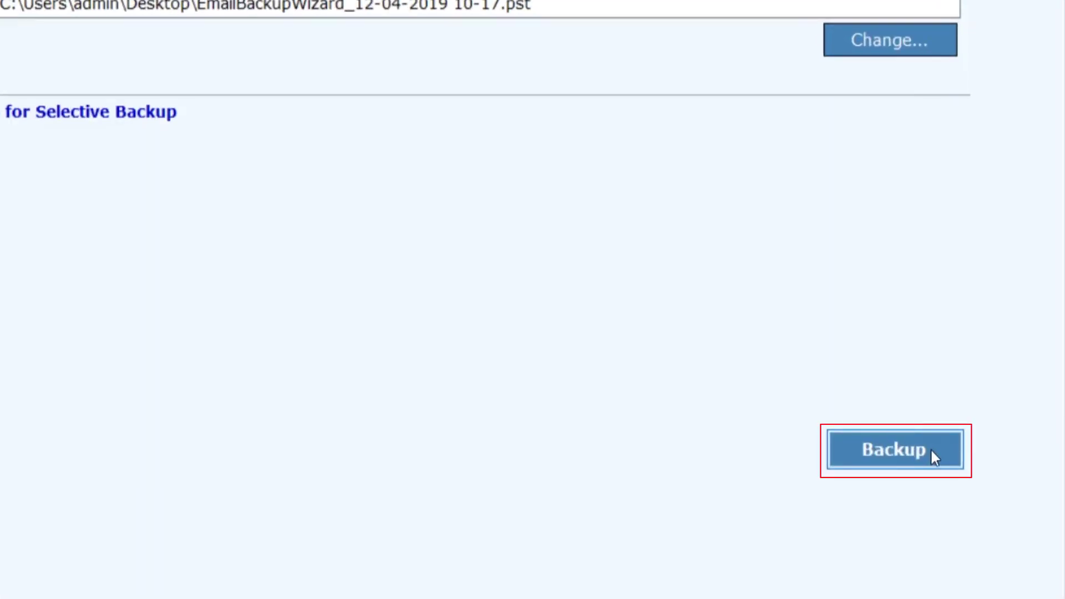
Run the Backup, then dismiss the completion and trial-limit messages to reveal SavingLog.txt
left_click(931, 452)
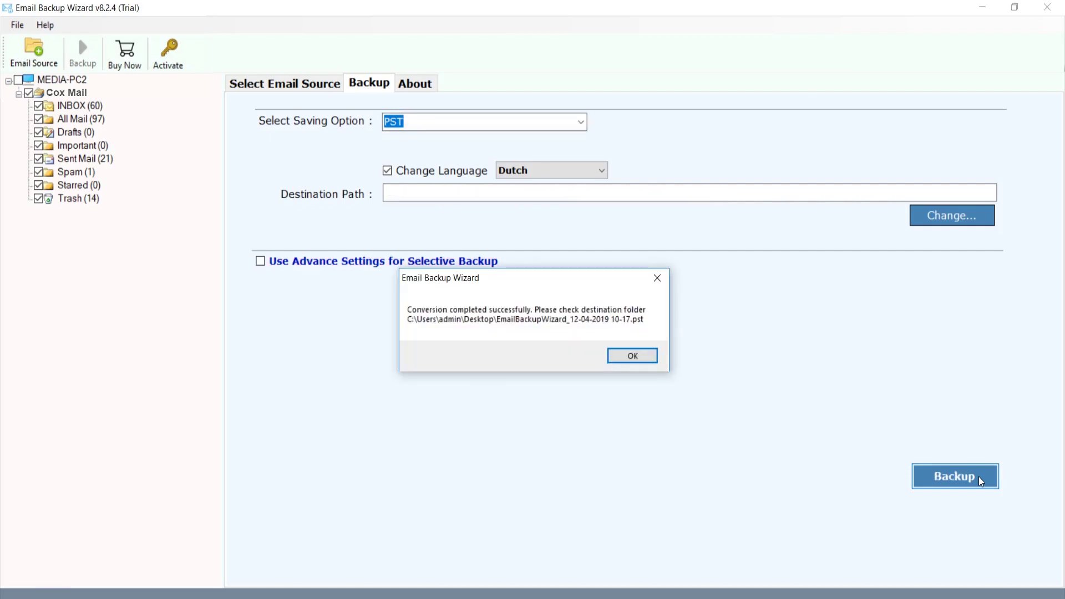
left_click(648, 358)
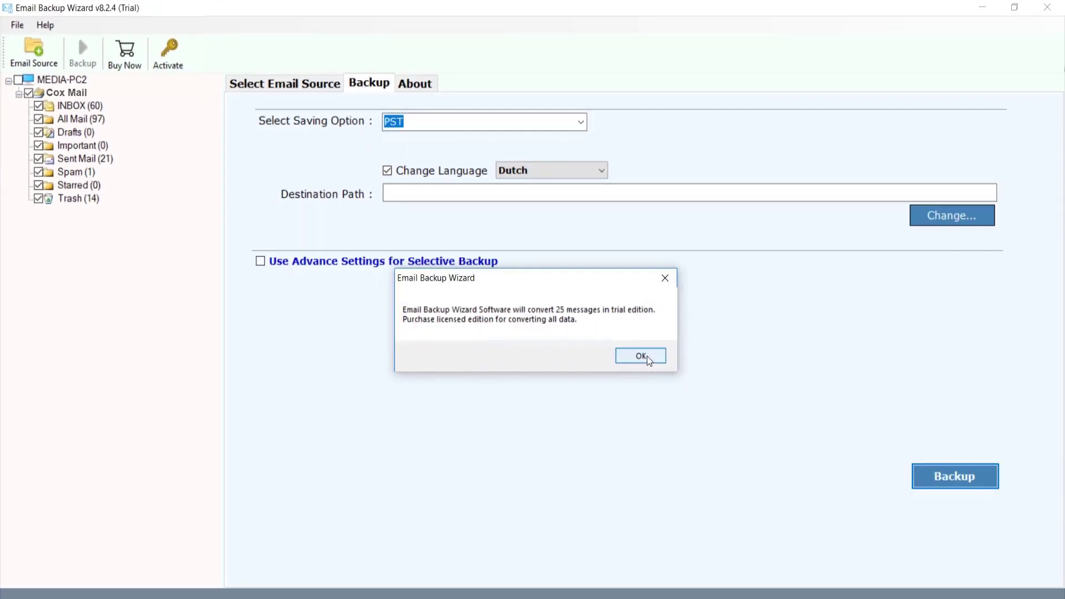
left_click(646, 358)
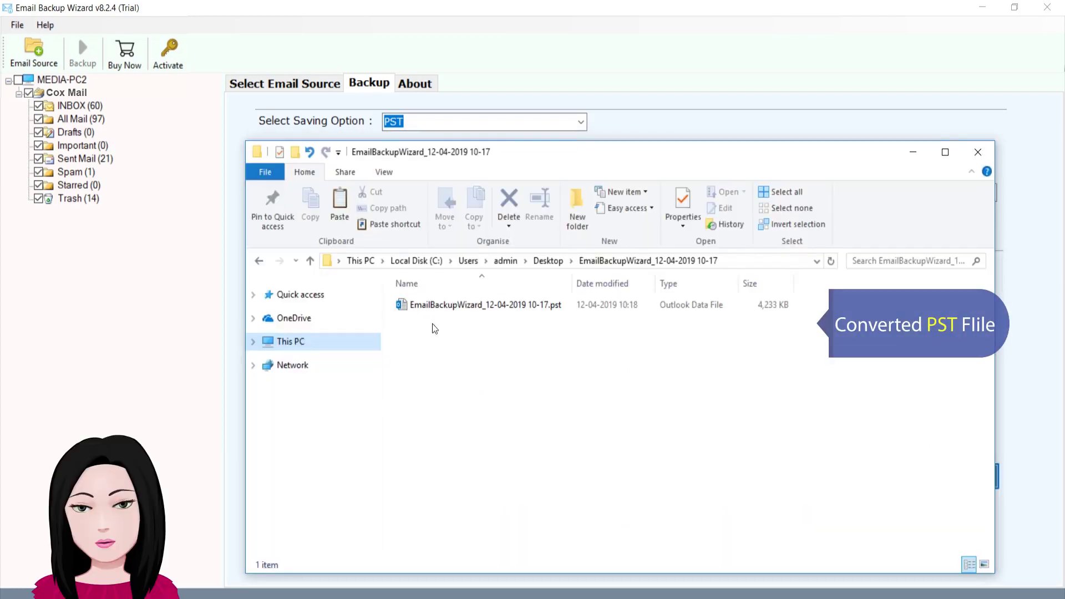
Open the desktop output folder containing the new 4,233 KB PST file
left_click(436, 306)
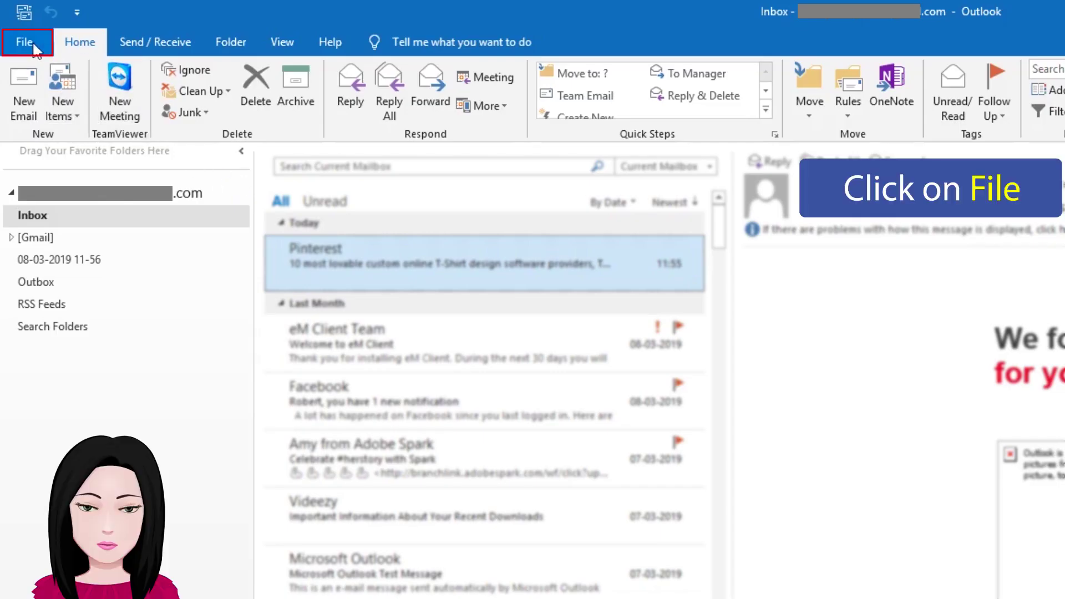
Show the Open & Export page in Outlook's File backstage
left_click(33, 44)
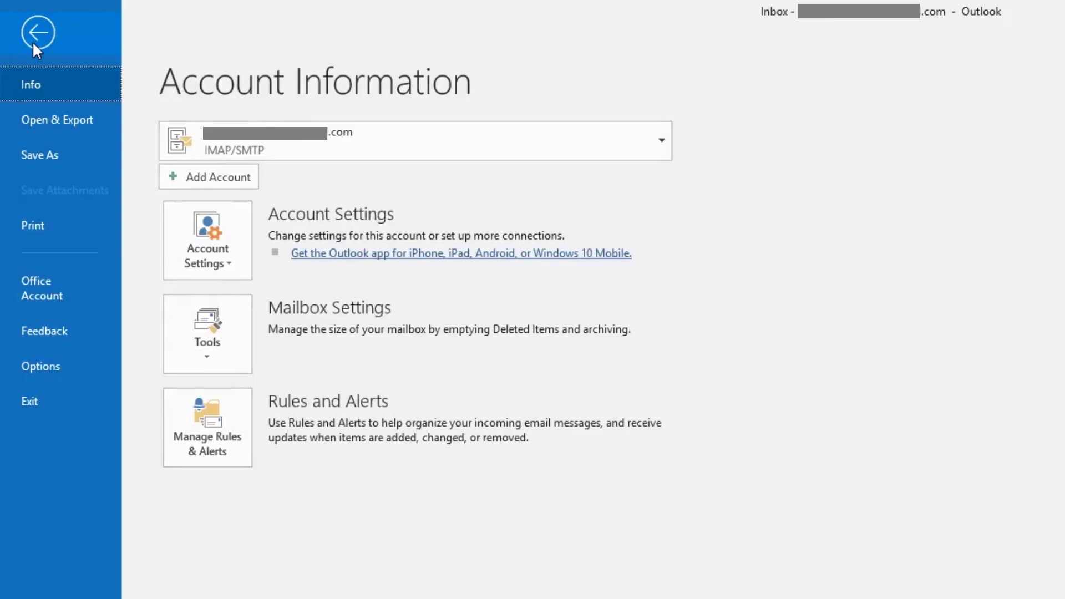
left_click(96, 123)
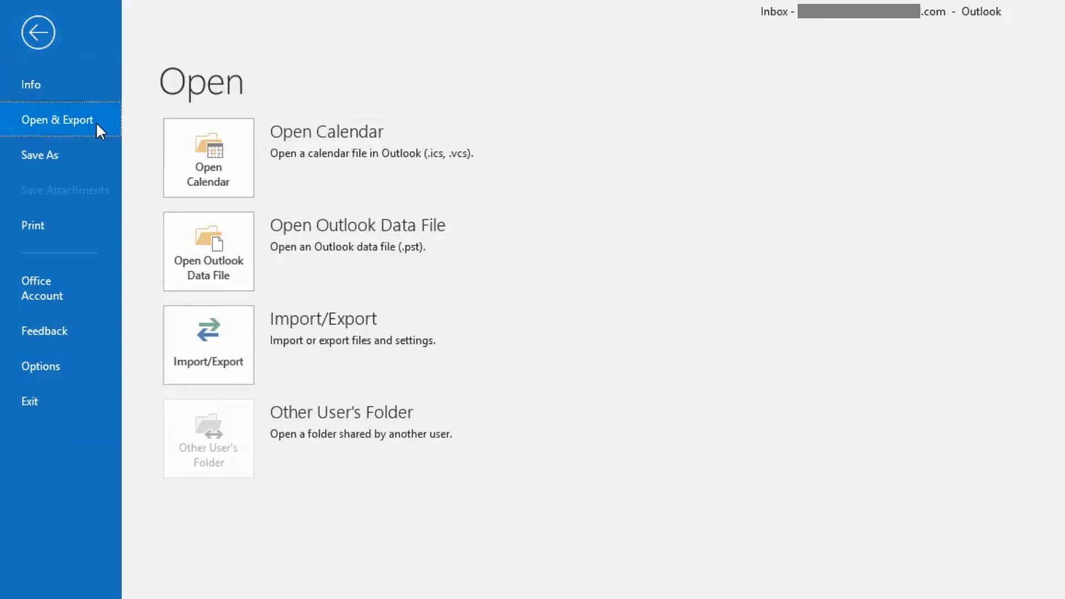
left_click(182, 236)
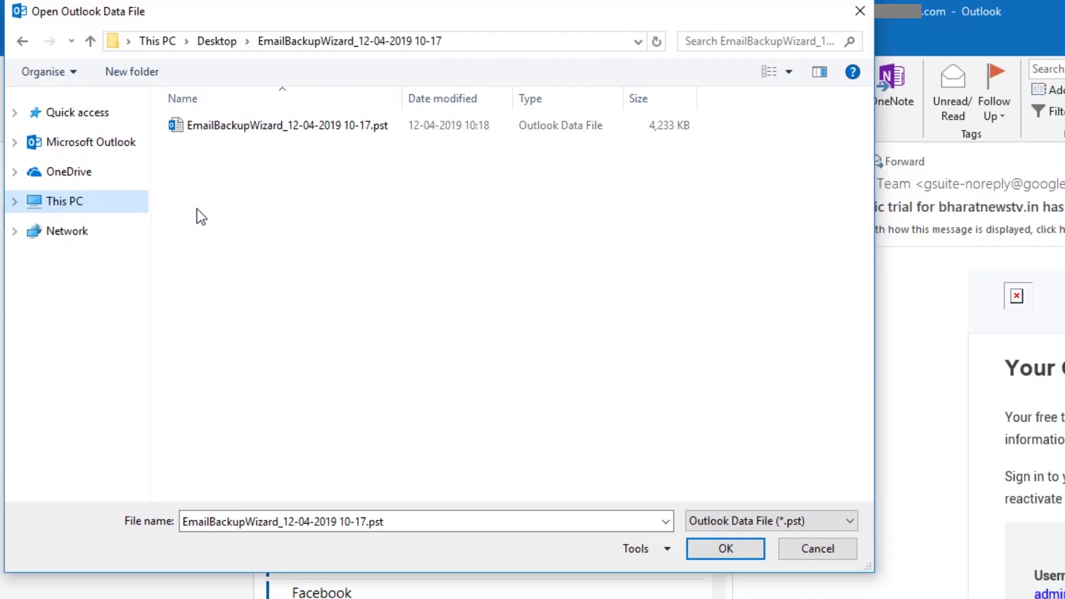
left_click(218, 126)
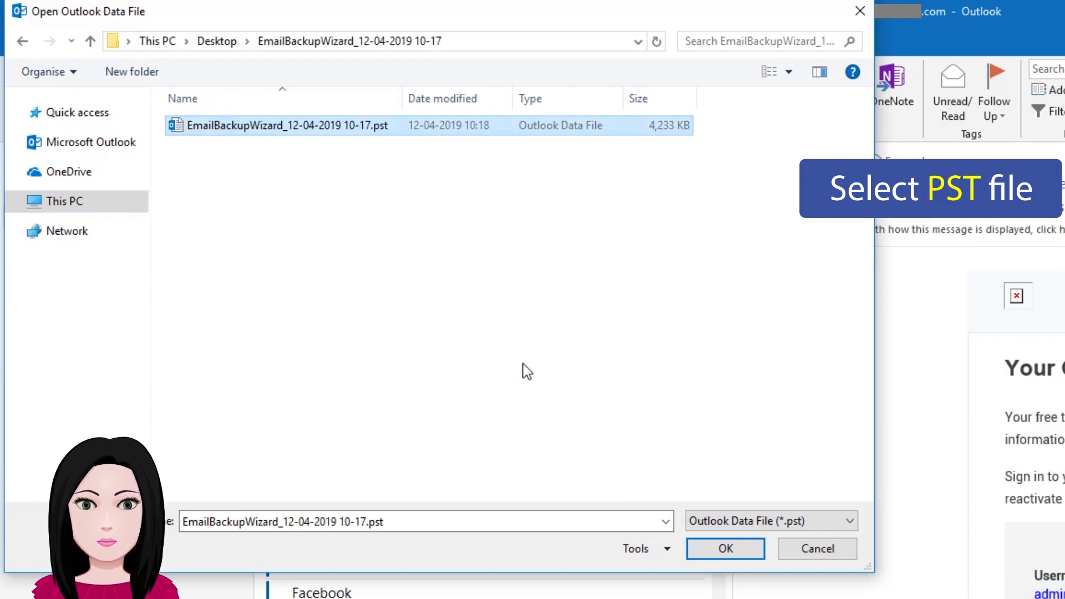
left_click(743, 548)
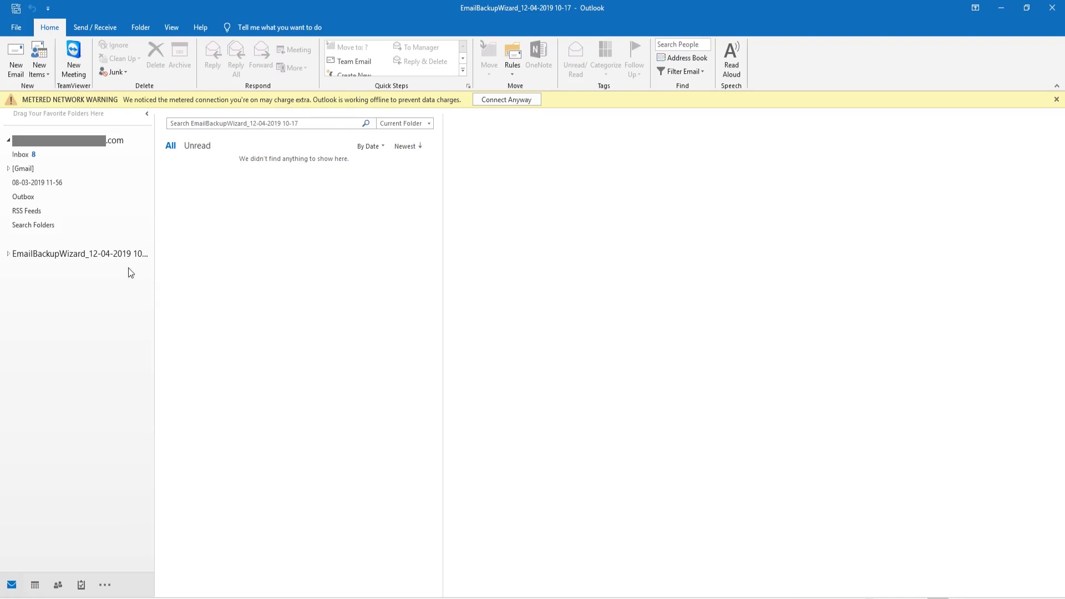
Expand the EmailBackupWizard data file and open its All Mail folder to list the converted emails
left_click(9, 253)
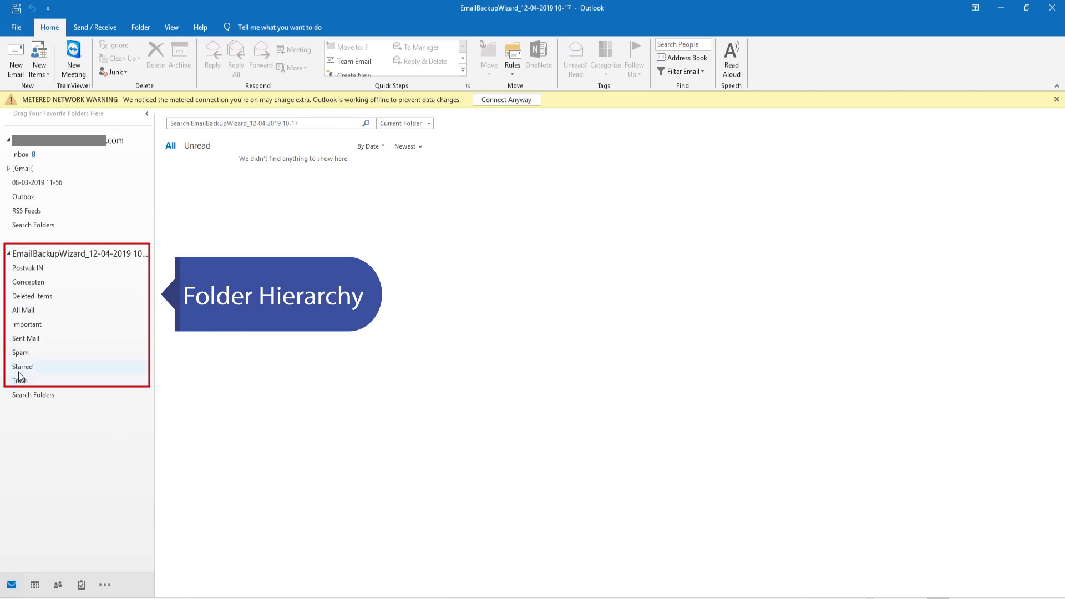
left_click(34, 310)
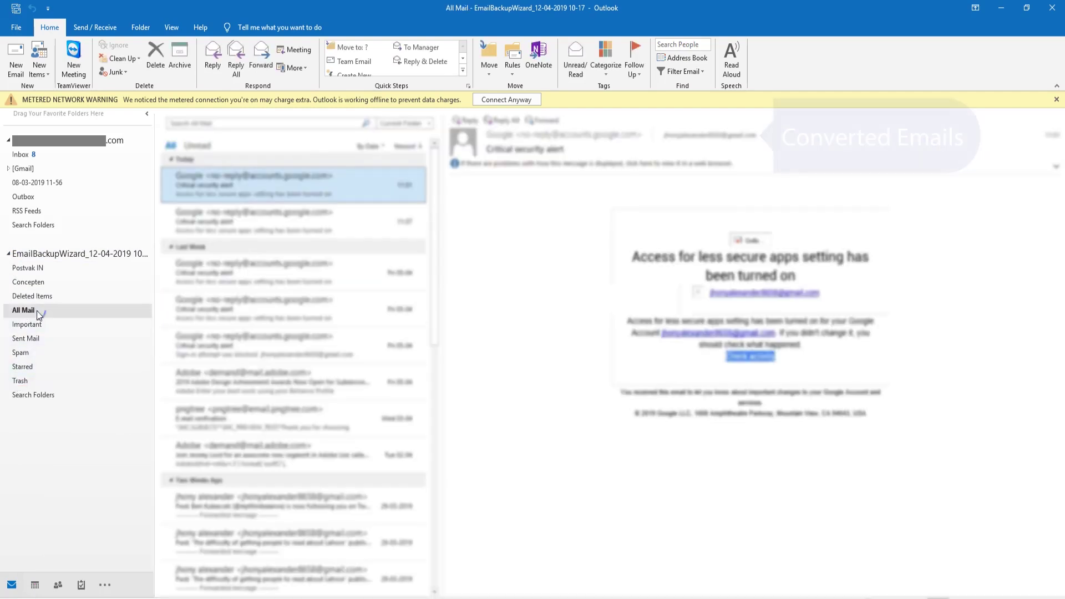